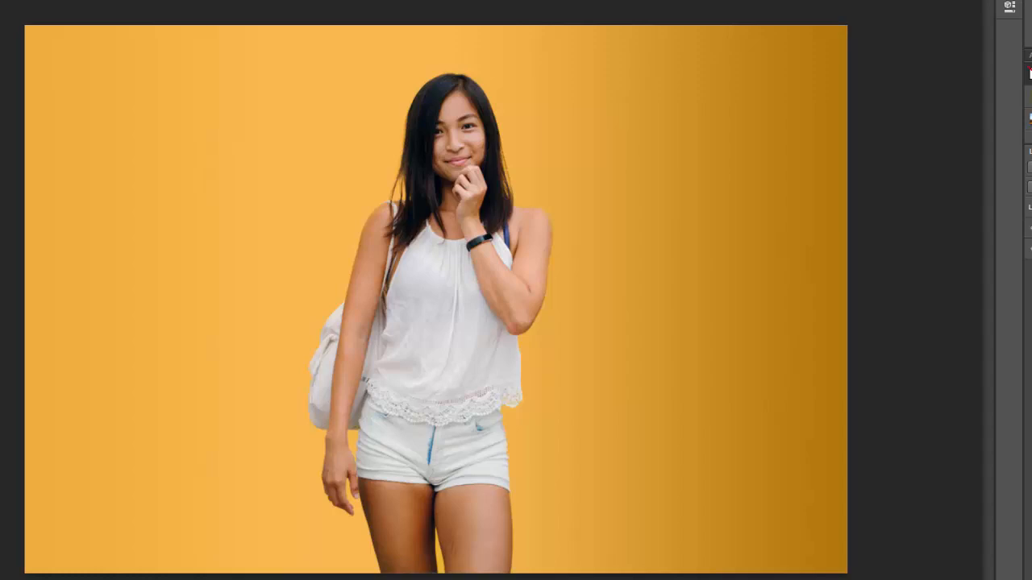
Duplicate the Layer 1 copy layer within the current document
right_click(960, 131)
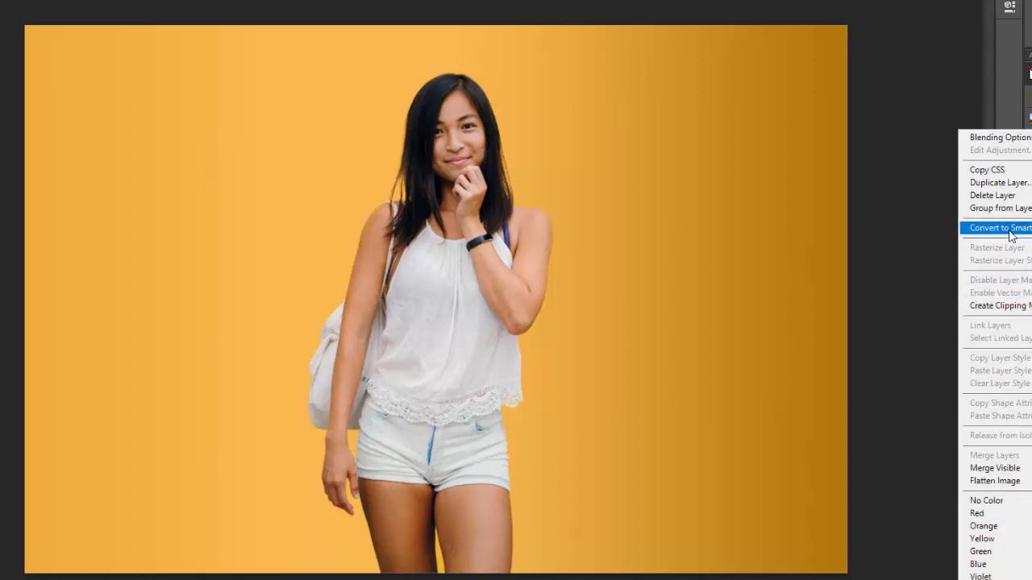
click(994, 185)
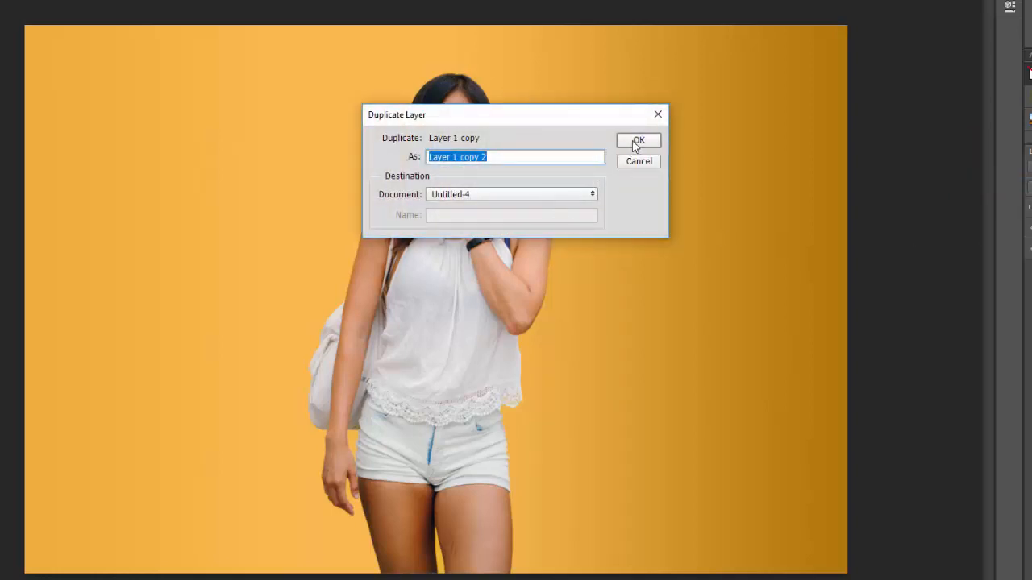
click(637, 142)
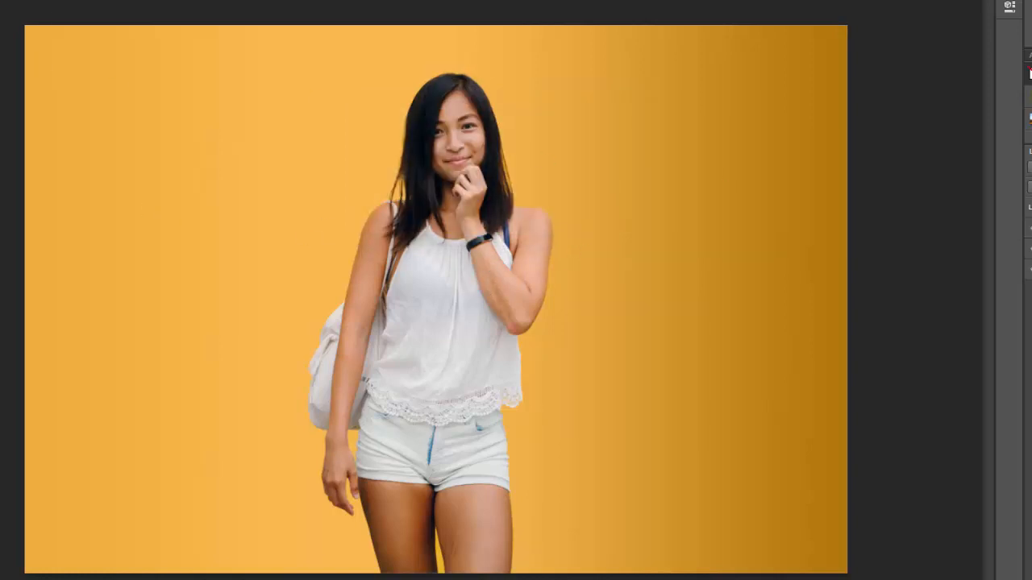
Open the woman cutout in Liquify and, with an enlarged warp brush, smear her face and hair sideways to the canvas's right edge
click(65, 2)
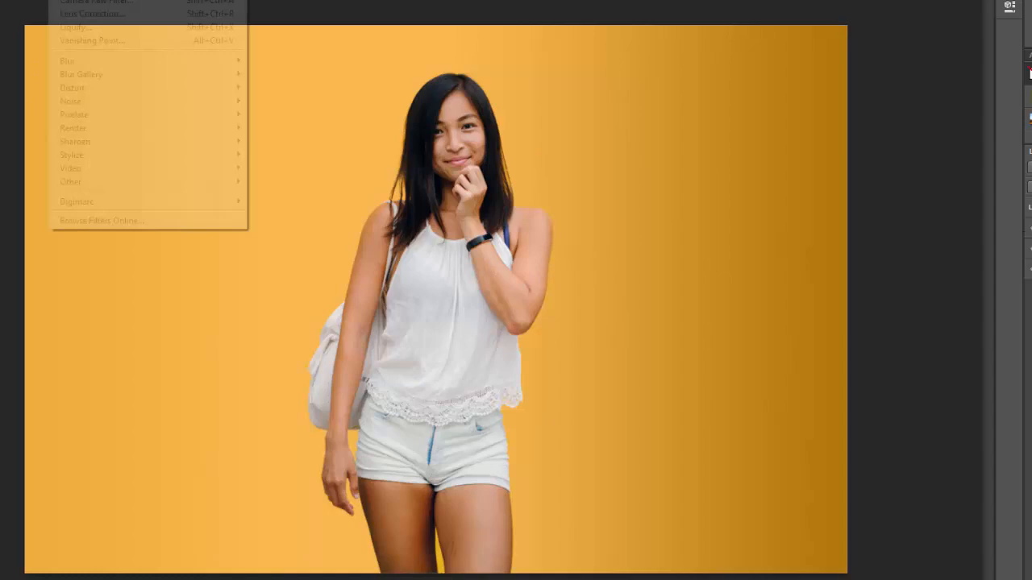
click(83, 28)
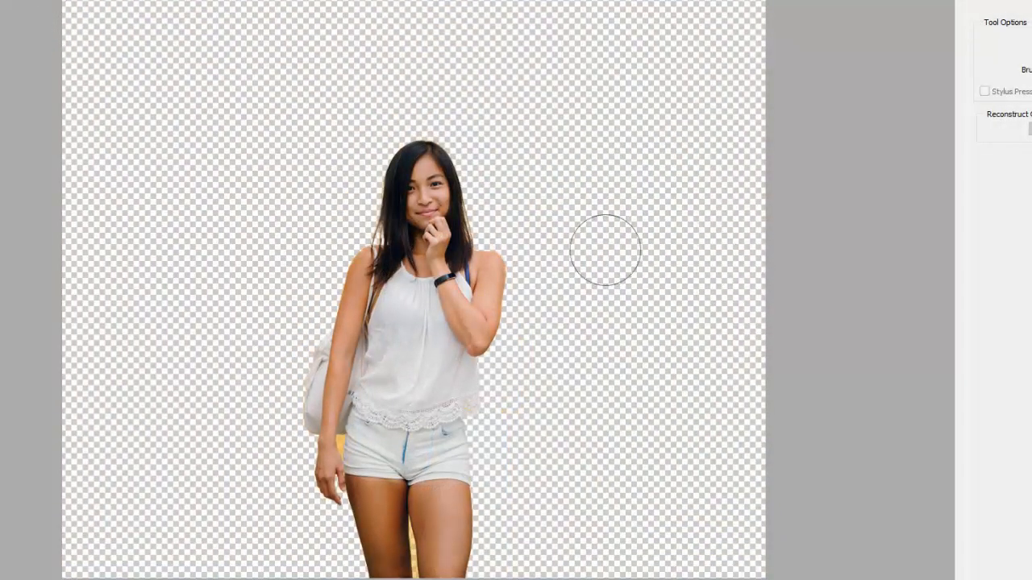
key(bracketright)
key(bracketright)
key(bracketright)
key(bracketright)
key(bracketright)
key(bracketright)
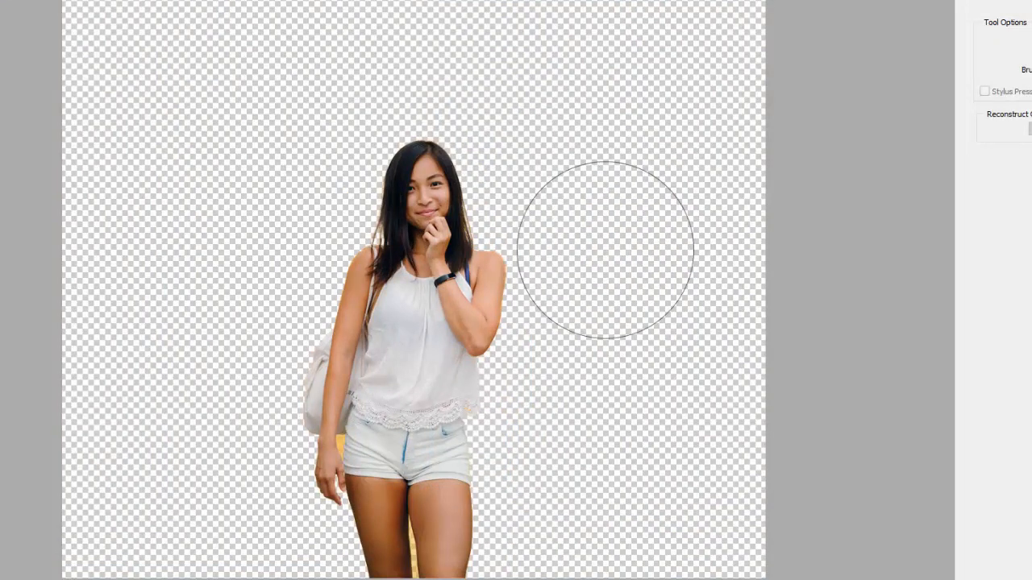
key(bracketleft)
key(bracketleft)
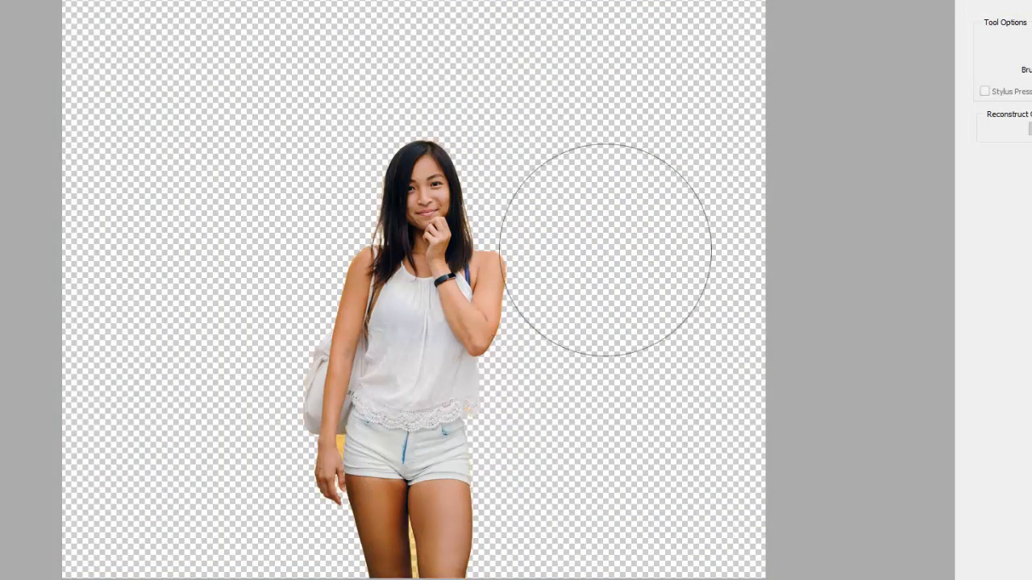
key(bracketleft)
drag(484, 212, 548, 203)
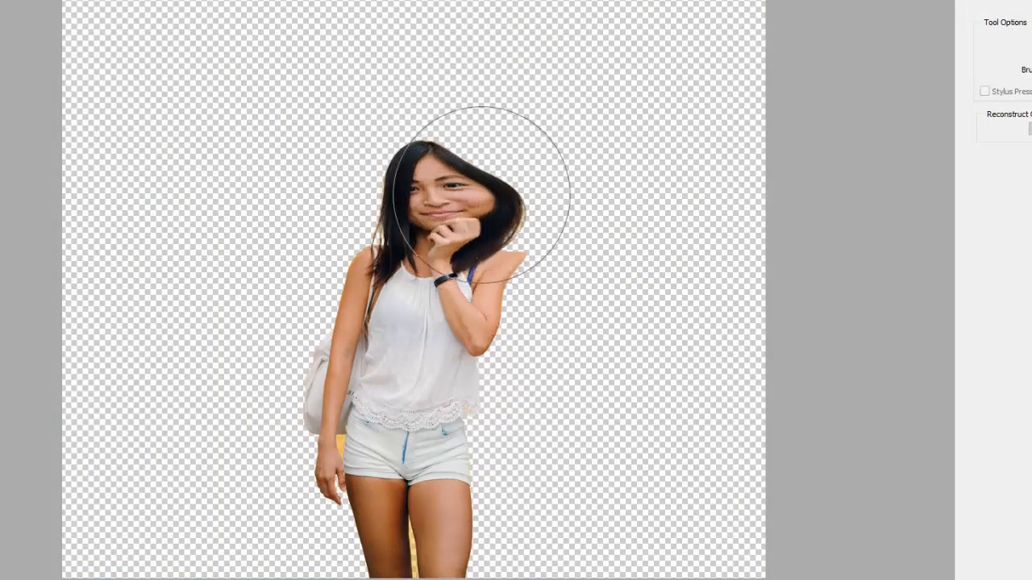
drag(486, 184, 638, 184)
drag(544, 171, 786, 143)
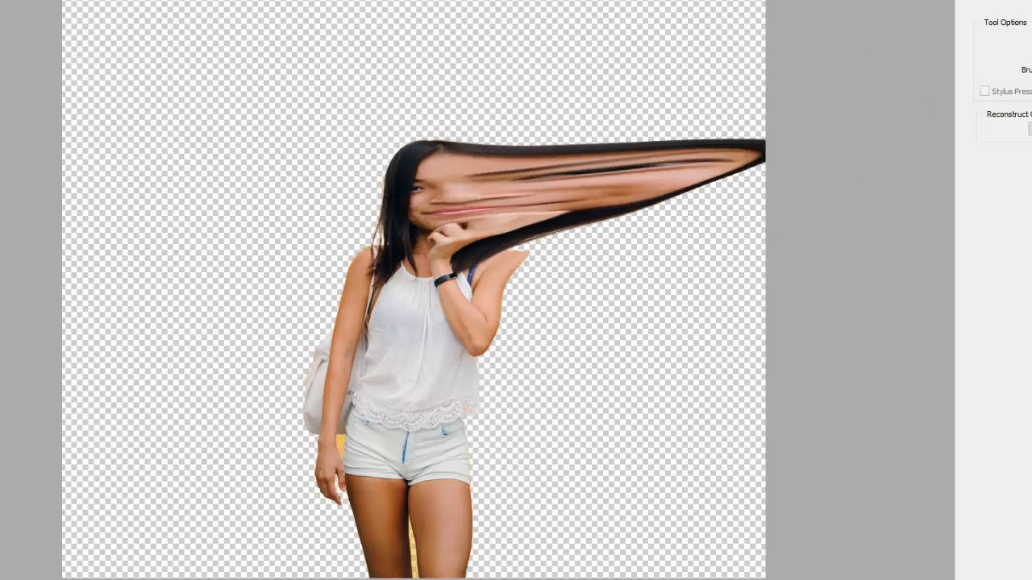
Smear the woman's shoulder, arm, top, shorts and thigh out to the canvas's right edge and apply the Liquify distortion
drag(497, 279, 650, 272)
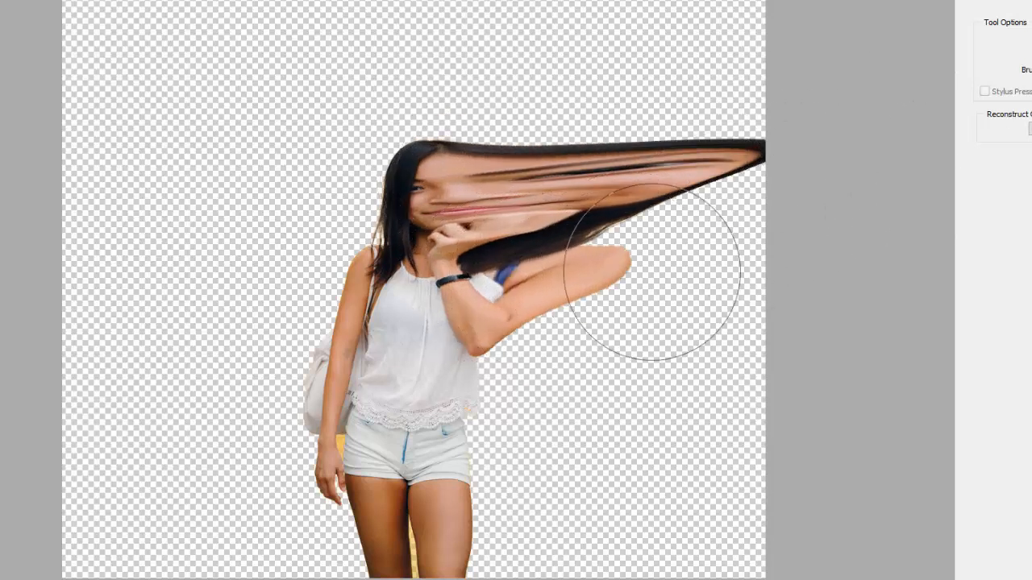
drag(572, 274, 771, 266)
drag(684, 227, 811, 223)
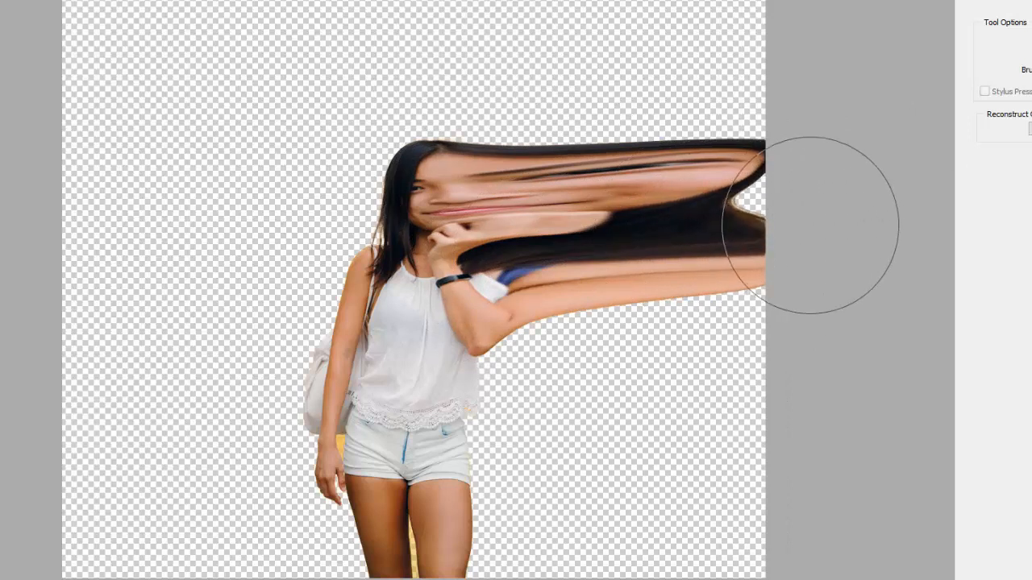
mouse_move(480, 352)
mouse_down()
mouse_move(727, 343)
mouse_move(670, 319)
mouse_move(783, 328)
mouse_up()
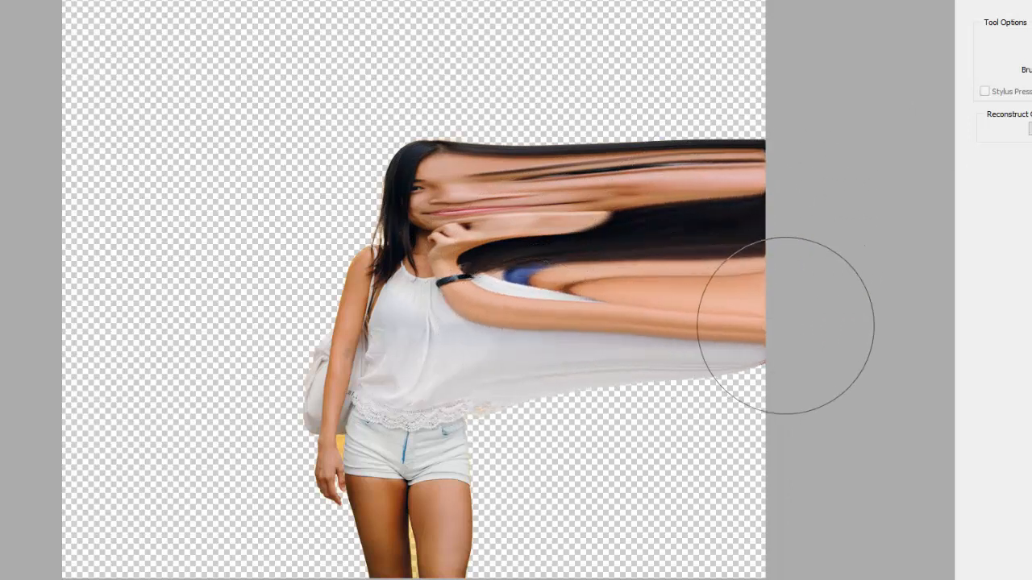
mouse_move(457, 426)
mouse_down()
mouse_move(682, 431)
mouse_move(597, 416)
mouse_move(791, 435)
mouse_move(777, 403)
mouse_up()
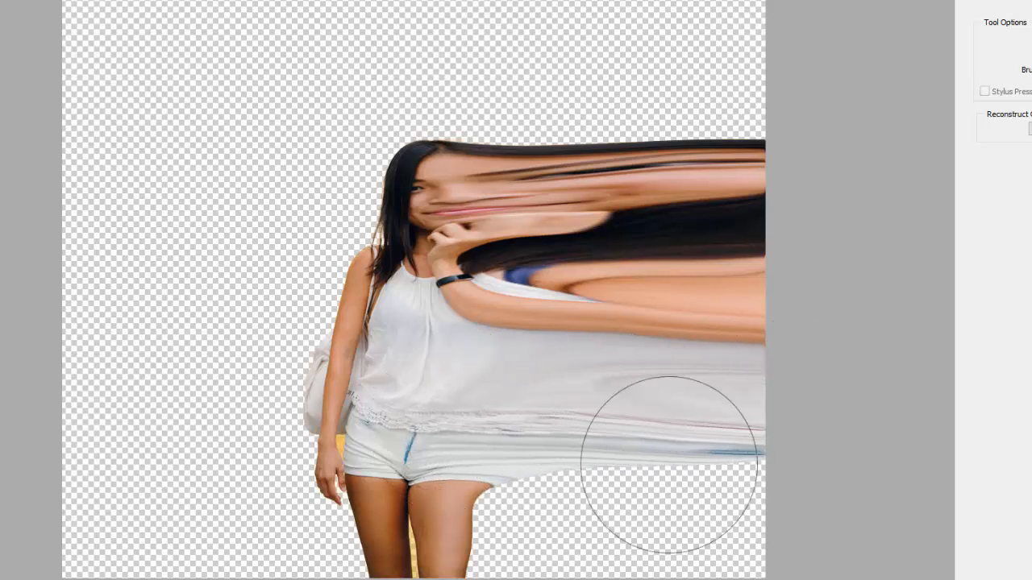
mouse_move(548, 502)
mouse_down()
mouse_move(580, 523)
mouse_move(521, 539)
mouse_move(595, 570)
mouse_move(557, 549)
mouse_move(674, 561)
mouse_move(580, 550)
mouse_move(456, 556)
mouse_move(458, 566)
mouse_move(610, 579)
mouse_move(574, 491)
mouse_move(763, 496)
mouse_move(721, 486)
mouse_move(786, 495)
mouse_move(666, 498)
mouse_move(647, 513)
mouse_move(674, 529)
mouse_move(784, 544)
mouse_move(717, 531)
mouse_move(692, 538)
mouse_move(717, 560)
mouse_move(781, 560)
mouse_up()
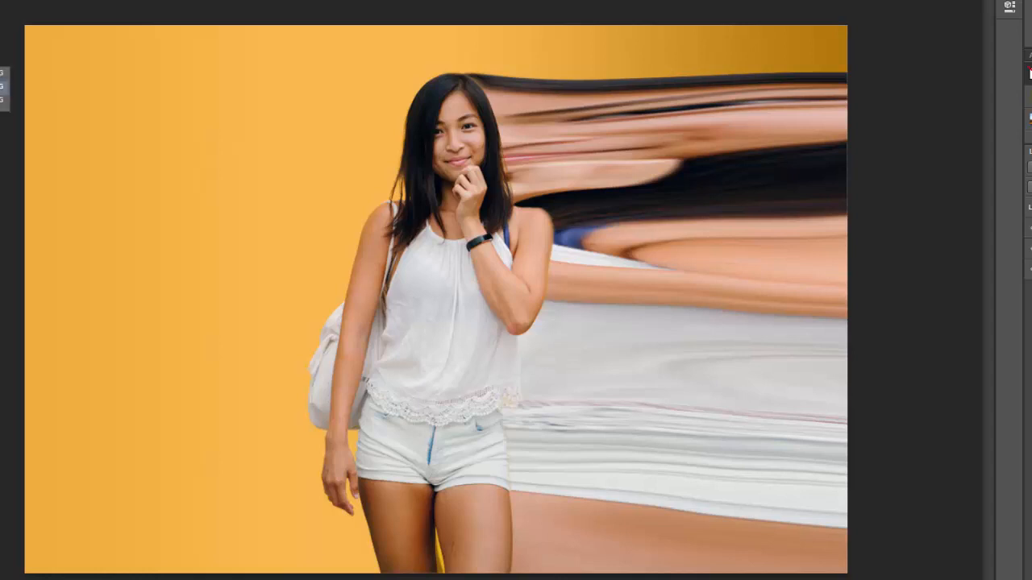
Hide the stretched copy behind a mask and turn the fragment brush tip to an angle of -125°
click(345, 181)
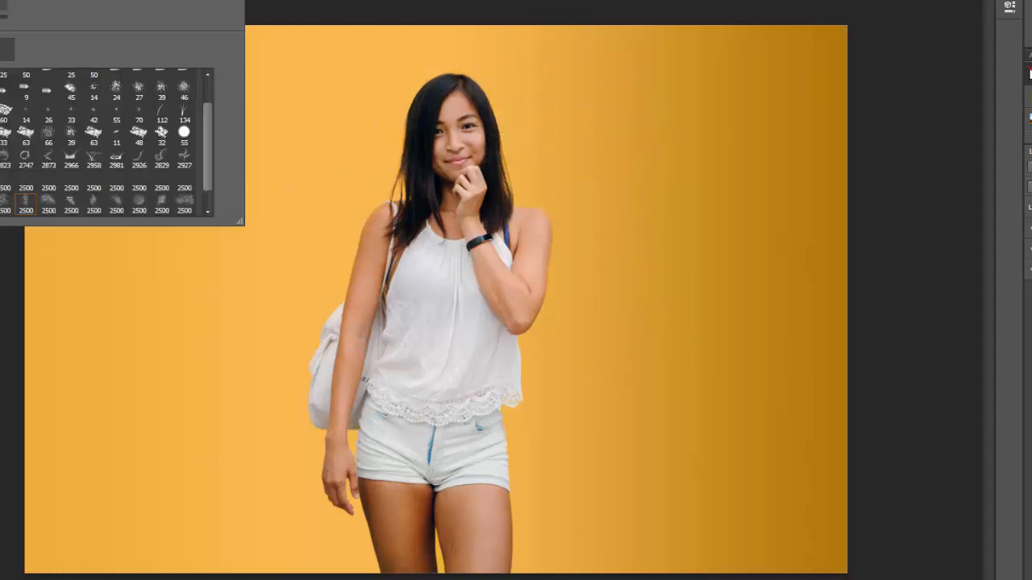
key(F5)
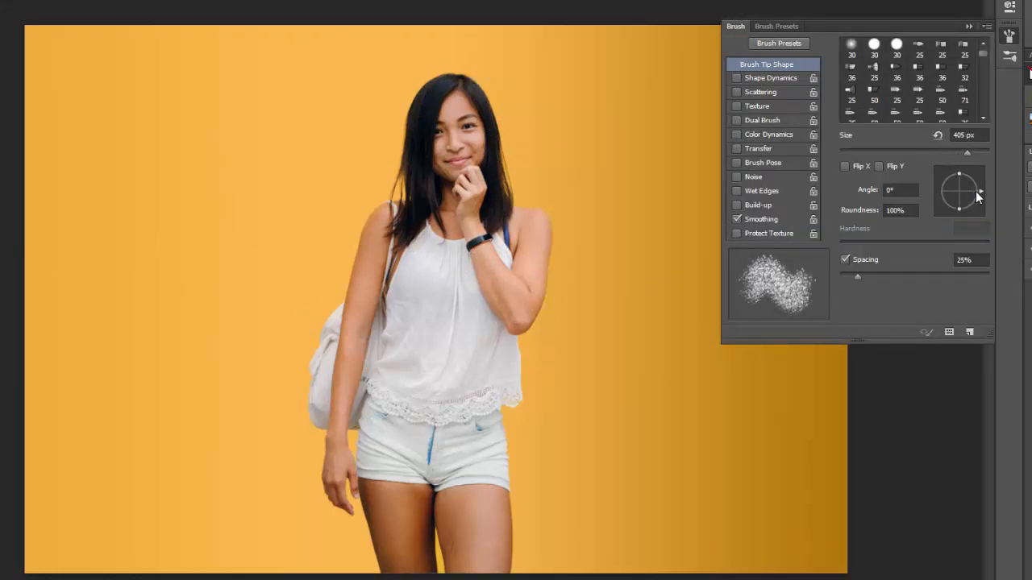
mouse_move(983, 189)
mouse_down()
mouse_move(963, 149)
mouse_move(927, 188)
mouse_up()
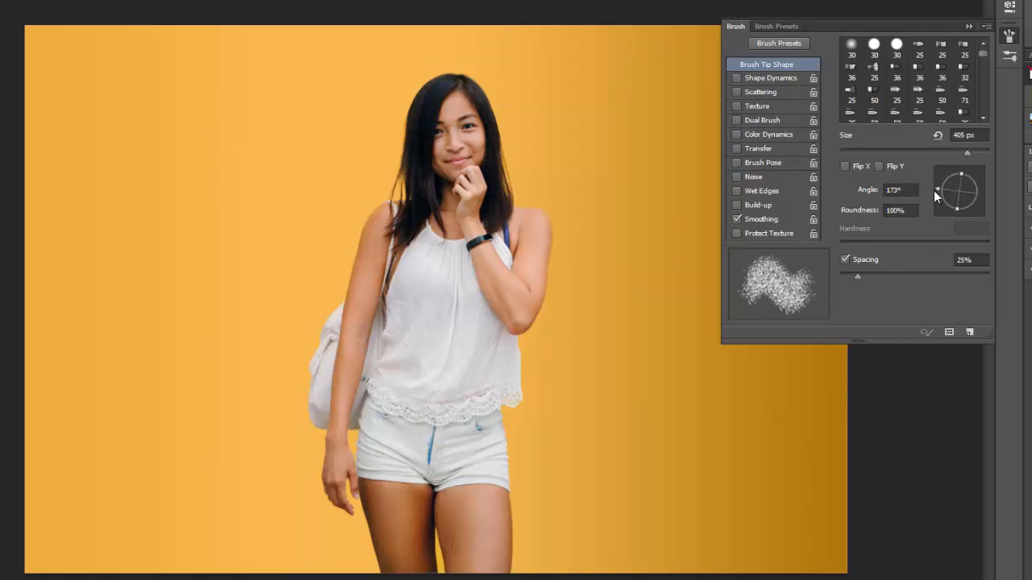
drag(936, 190, 937, 201)
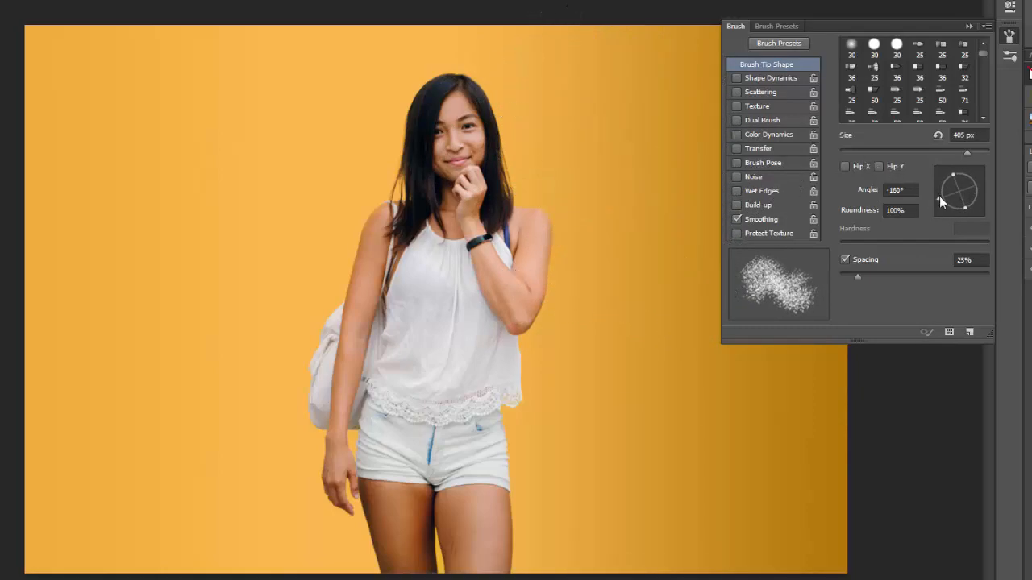
mouse_move(939, 196)
mouse_down()
mouse_move(943, 207)
mouse_move(919, 212)
mouse_move(944, 211)
mouse_up()
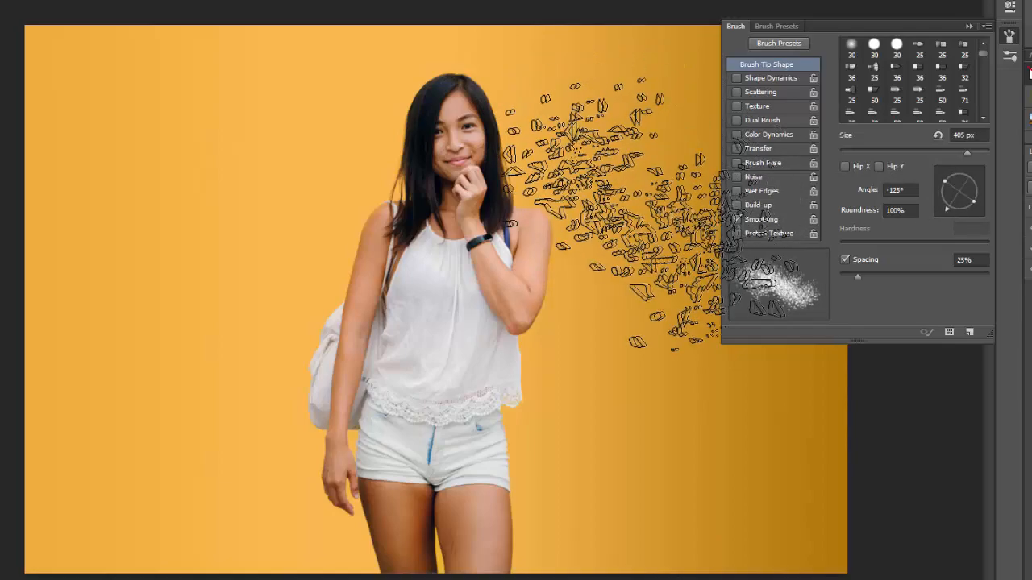
Stamp fragments out of the woman's hair, arm, torso and thigh, turning the brush tip to 4° for finer erasing
click(623, 206)
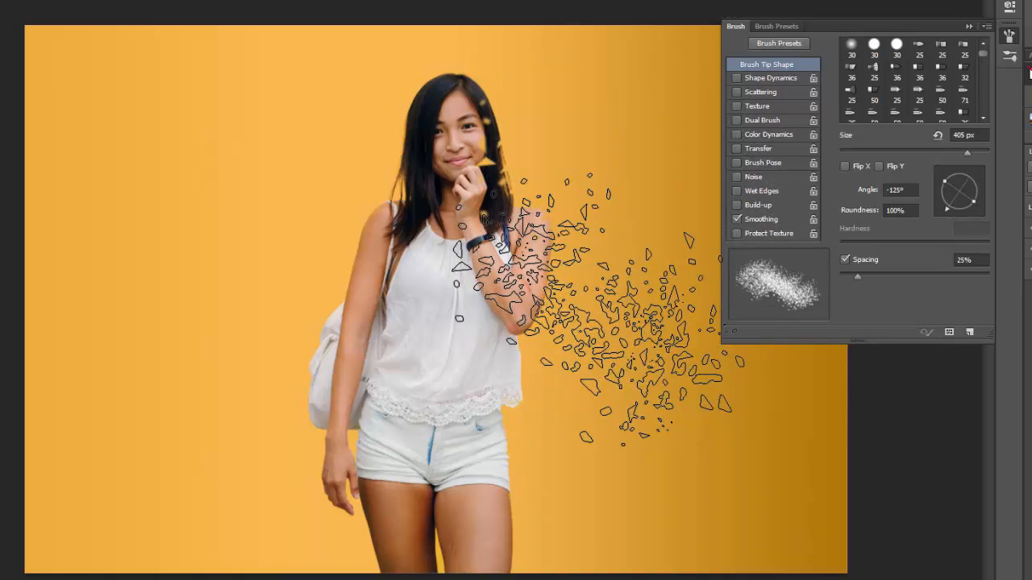
click(599, 310)
click(592, 415)
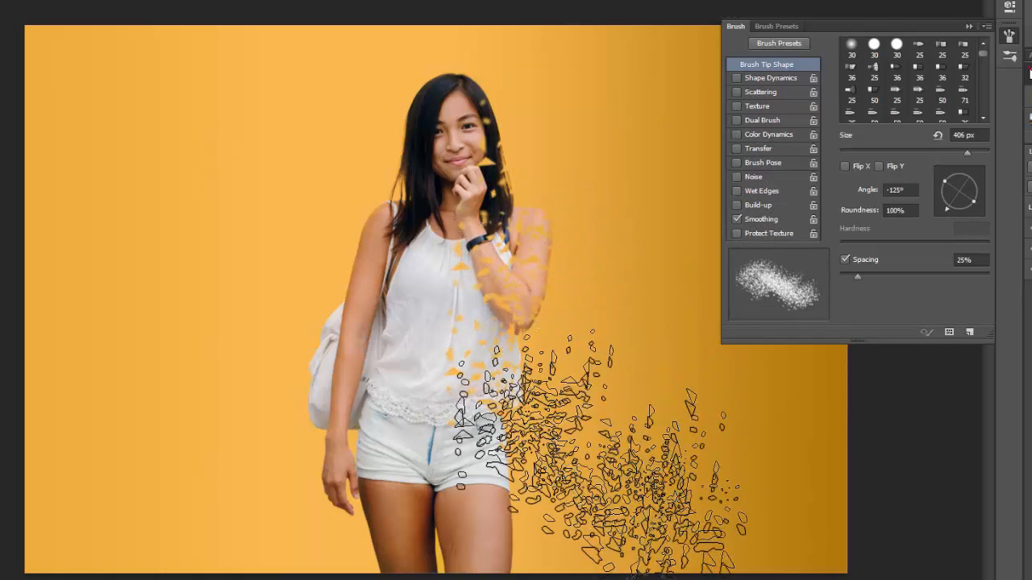
click(592, 502)
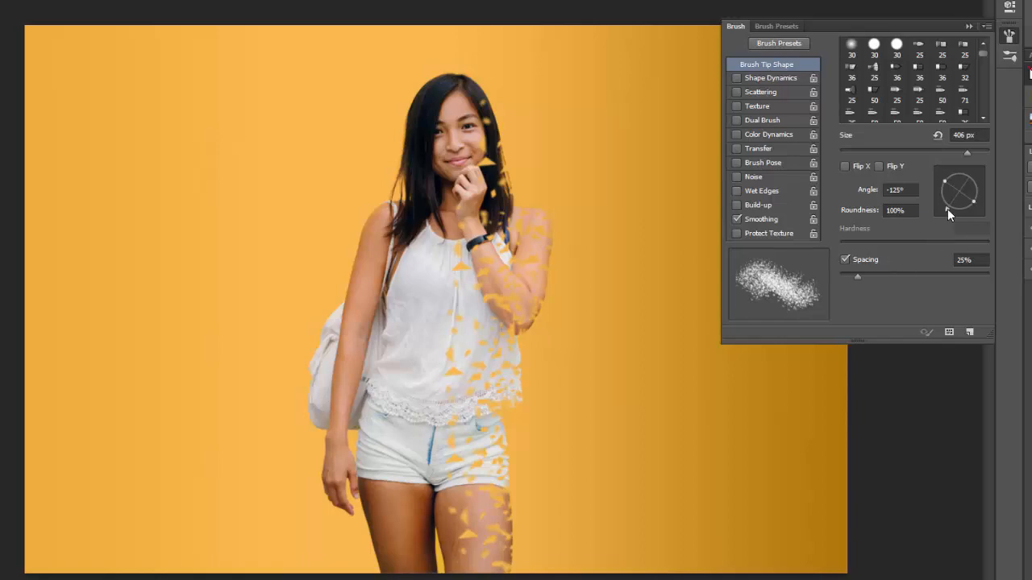
mouse_move(948, 209)
mouse_down()
mouse_move(978, 215)
mouse_move(981, 188)
mouse_up()
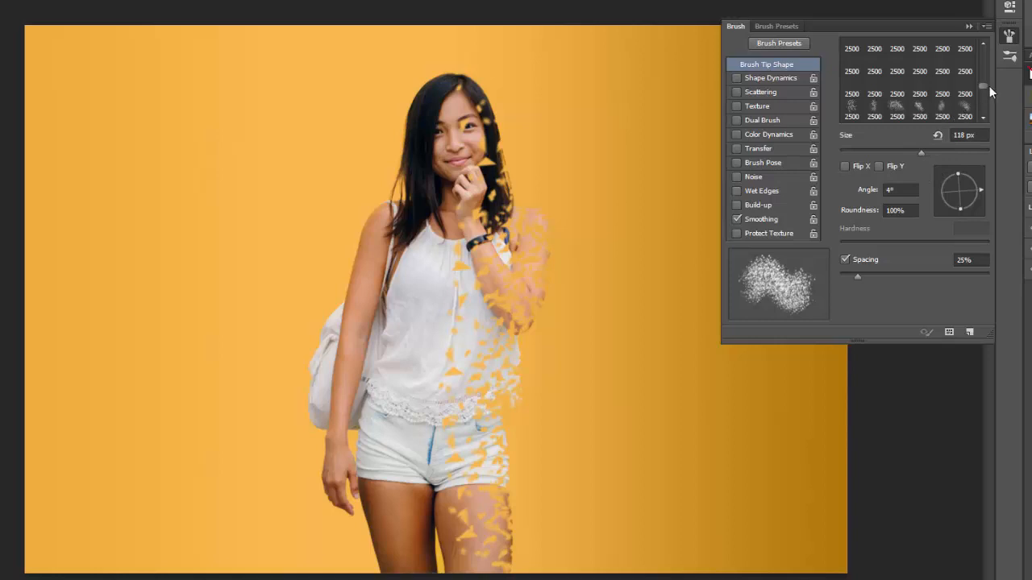
Choose a denser fragment brush tip at 416 px, set its angle to 90°, and erase more bits from her hair, arm and shorts
mouse_move(983, 85)
mouse_down()
mouse_move(984, 111)
mouse_move(986, 93)
mouse_up()
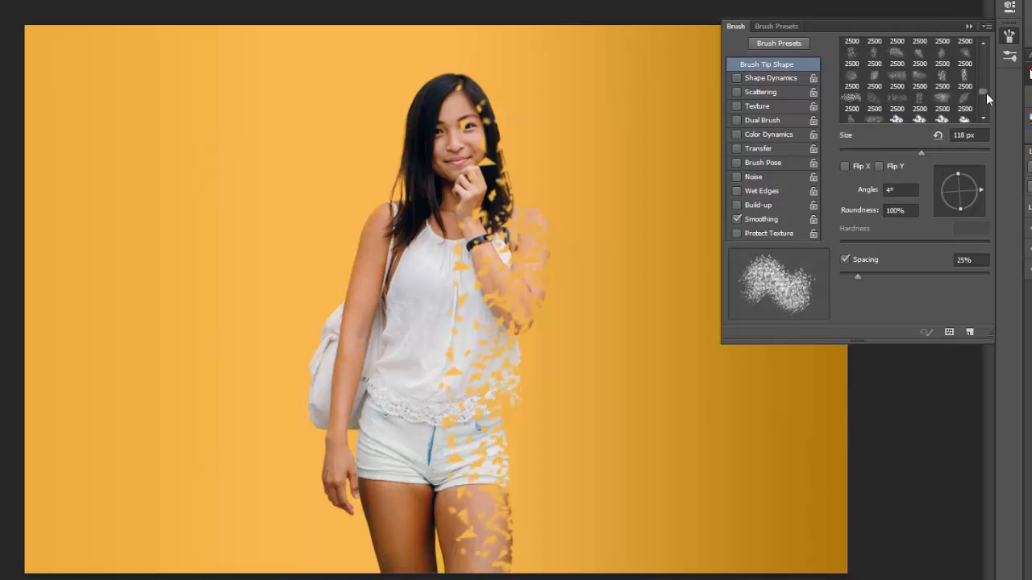
drag(986, 92, 987, 89)
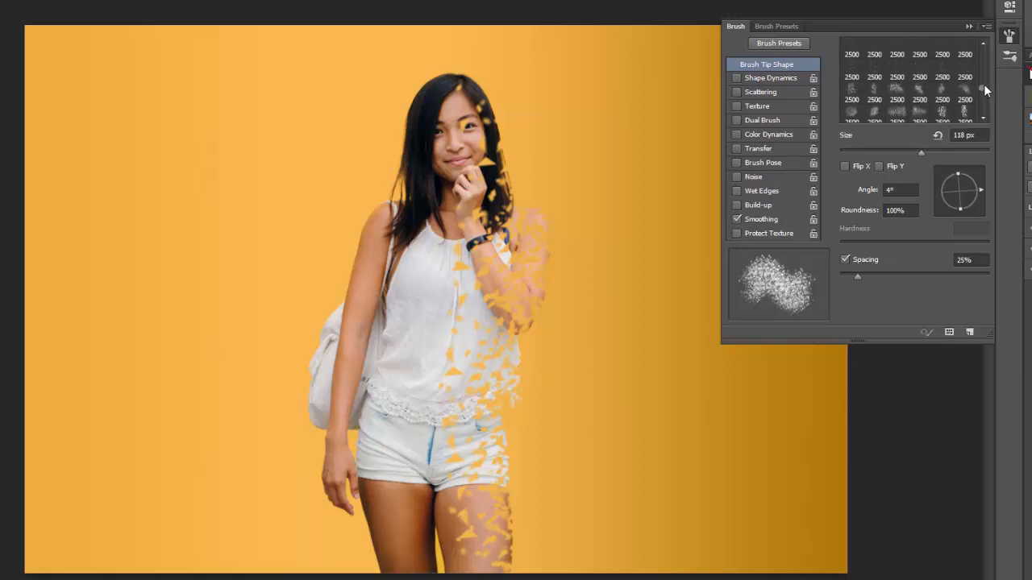
click(968, 79)
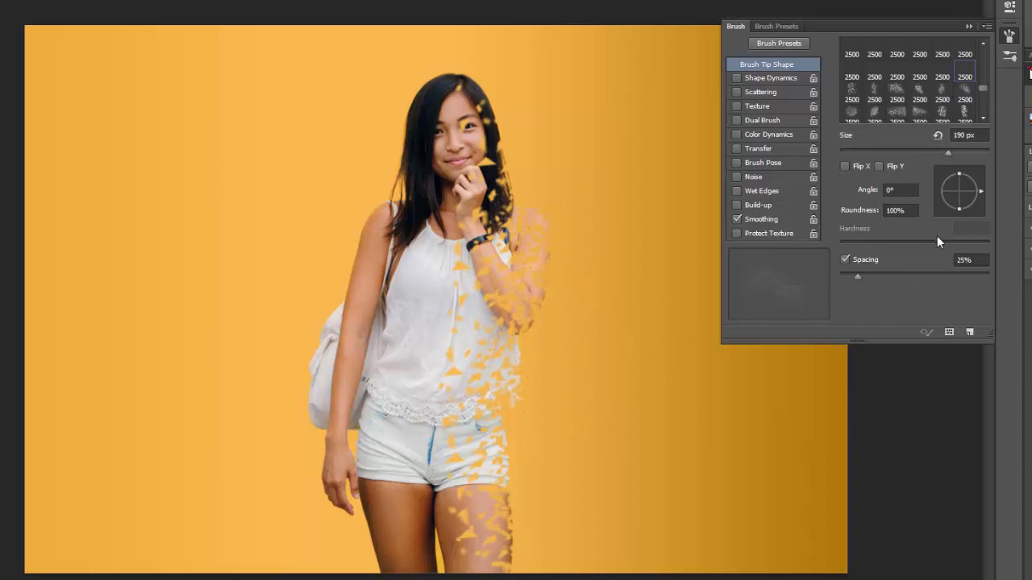
click(964, 111)
drag(973, 160, 967, 155)
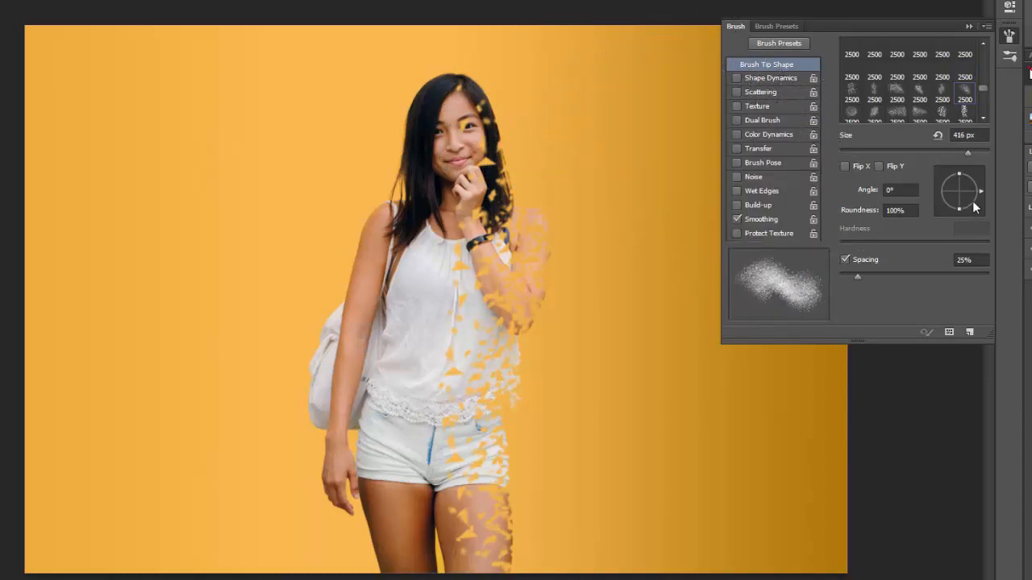
drag(980, 188, 960, 173)
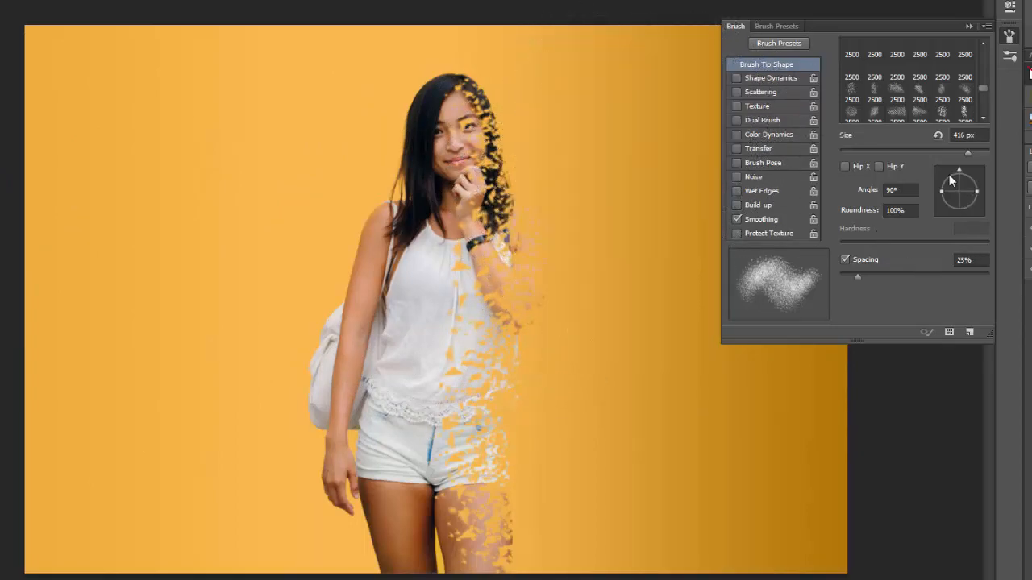
Set the brush angle to 121° and paint the stretched copy back in as scattered fragments beside the woman
drag(960, 175, 948, 172)
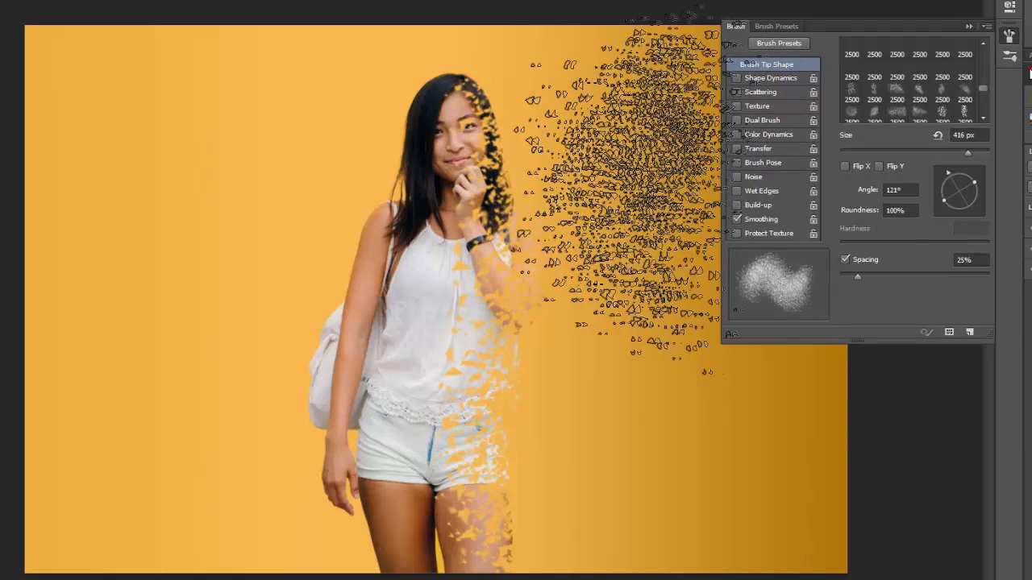
mouse_move(603, 205)
mouse_down()
mouse_move(615, 197)
mouse_move(594, 334)
mouse_move(549, 407)
mouse_move(553, 423)
mouse_move(560, 383)
mouse_move(550, 387)
mouse_move(663, 478)
mouse_move(681, 467)
mouse_move(665, 488)
mouse_move(669, 476)
mouse_up()
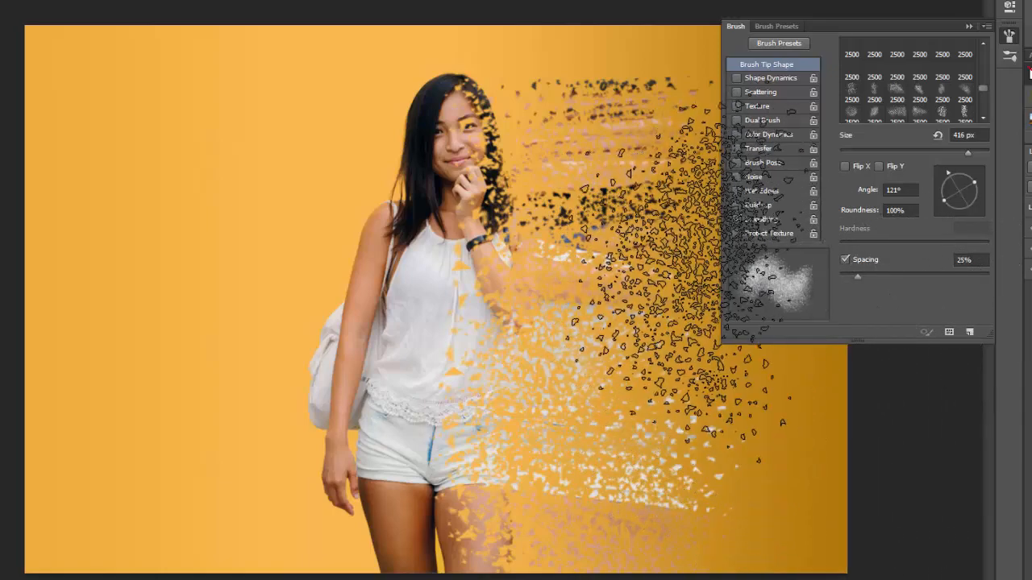
click(969, 28)
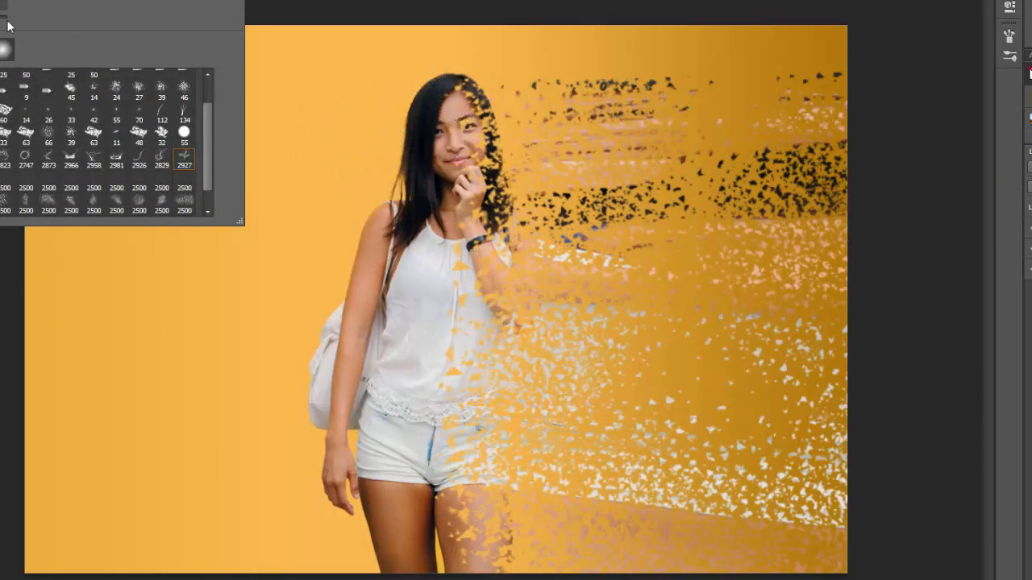
Pick the 2927 px splash brush and stamp splashes of the stretched copy among the fragments beside the woman
click(184, 159)
click(548, 162)
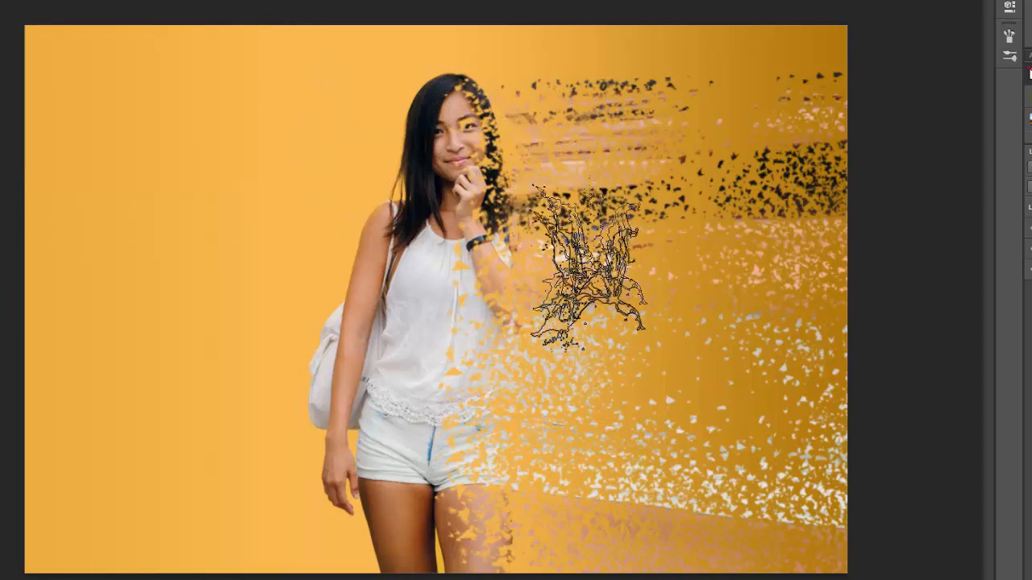
click(579, 279)
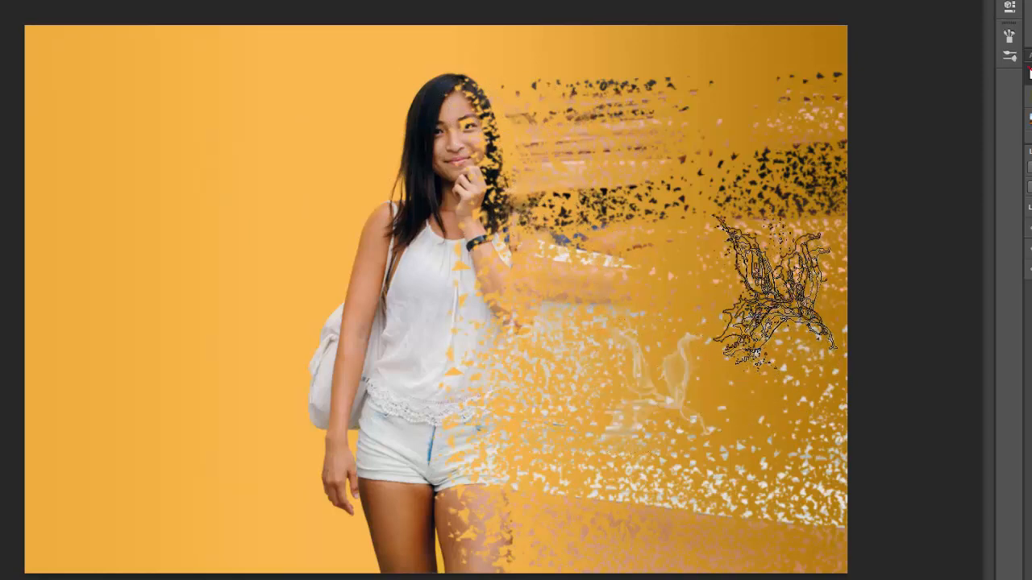
click(722, 143)
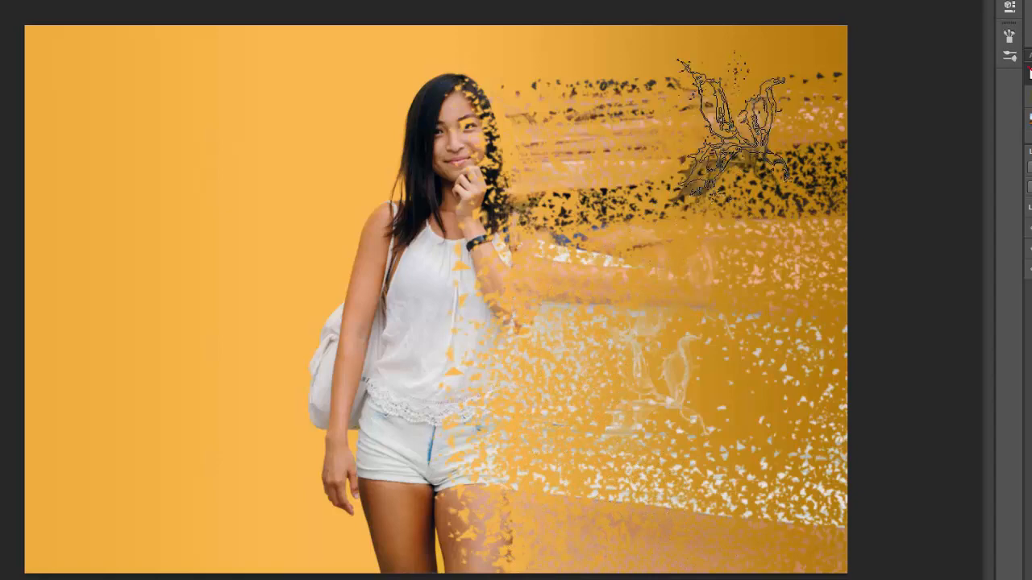
click(739, 129)
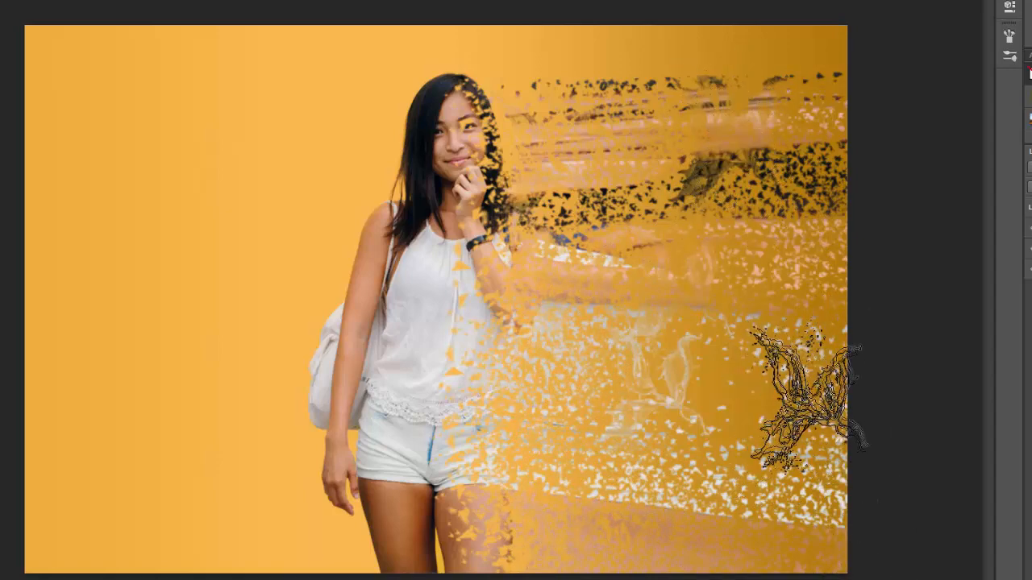
click(808, 402)
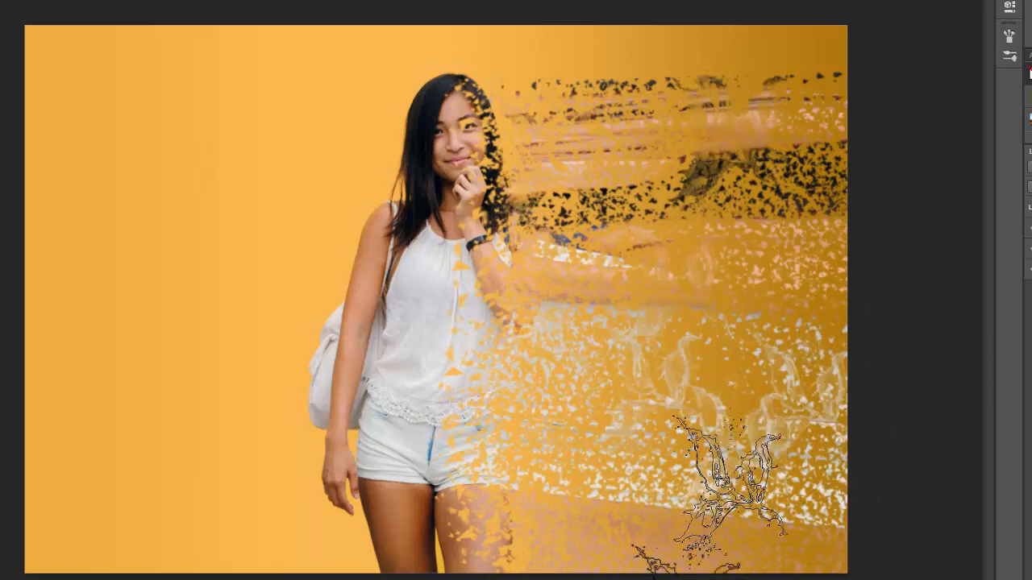